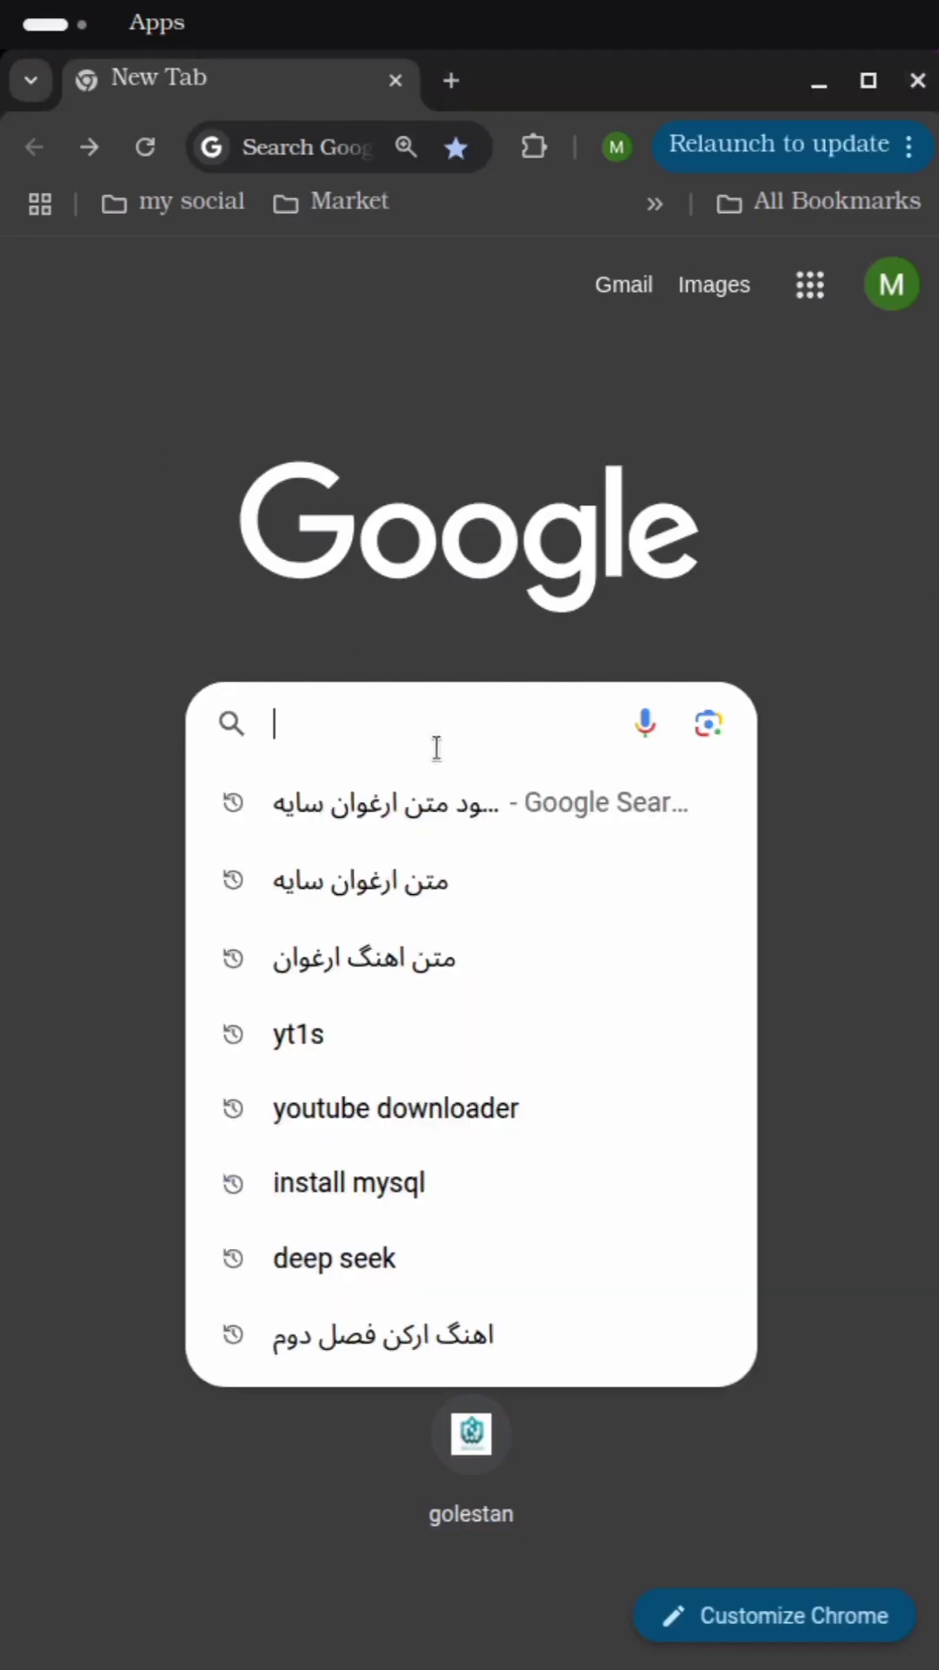
text(verce)
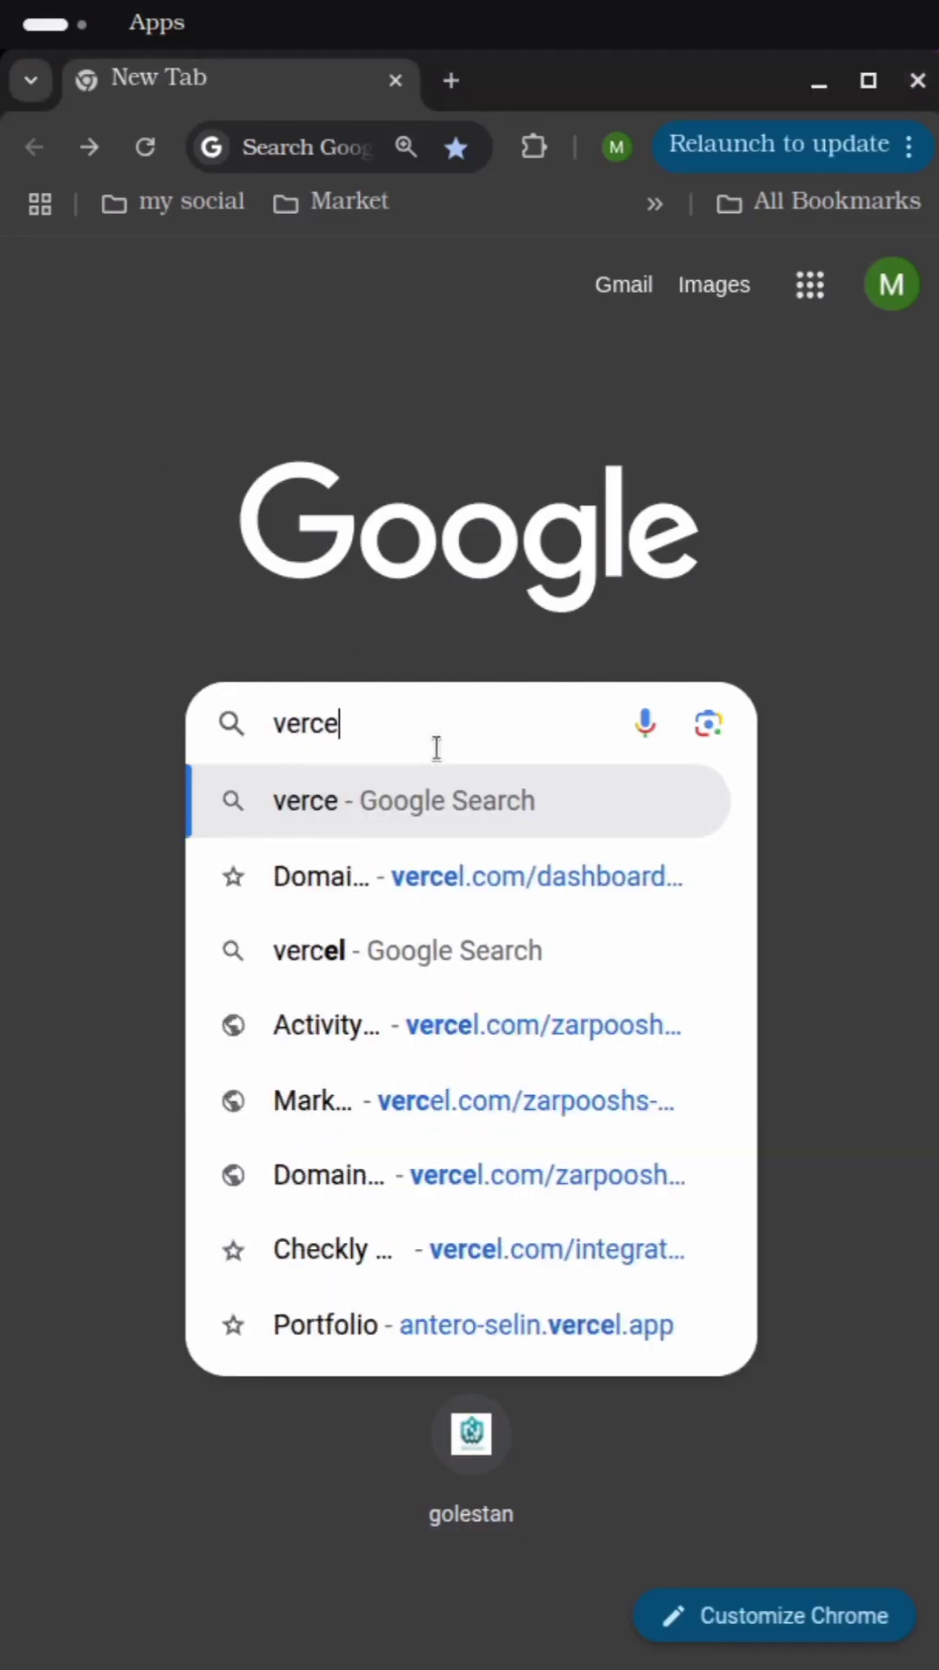
text(l)
Step: Search Google for 'vercel' and open the Vercel projects dashboard from the results
key(Return)
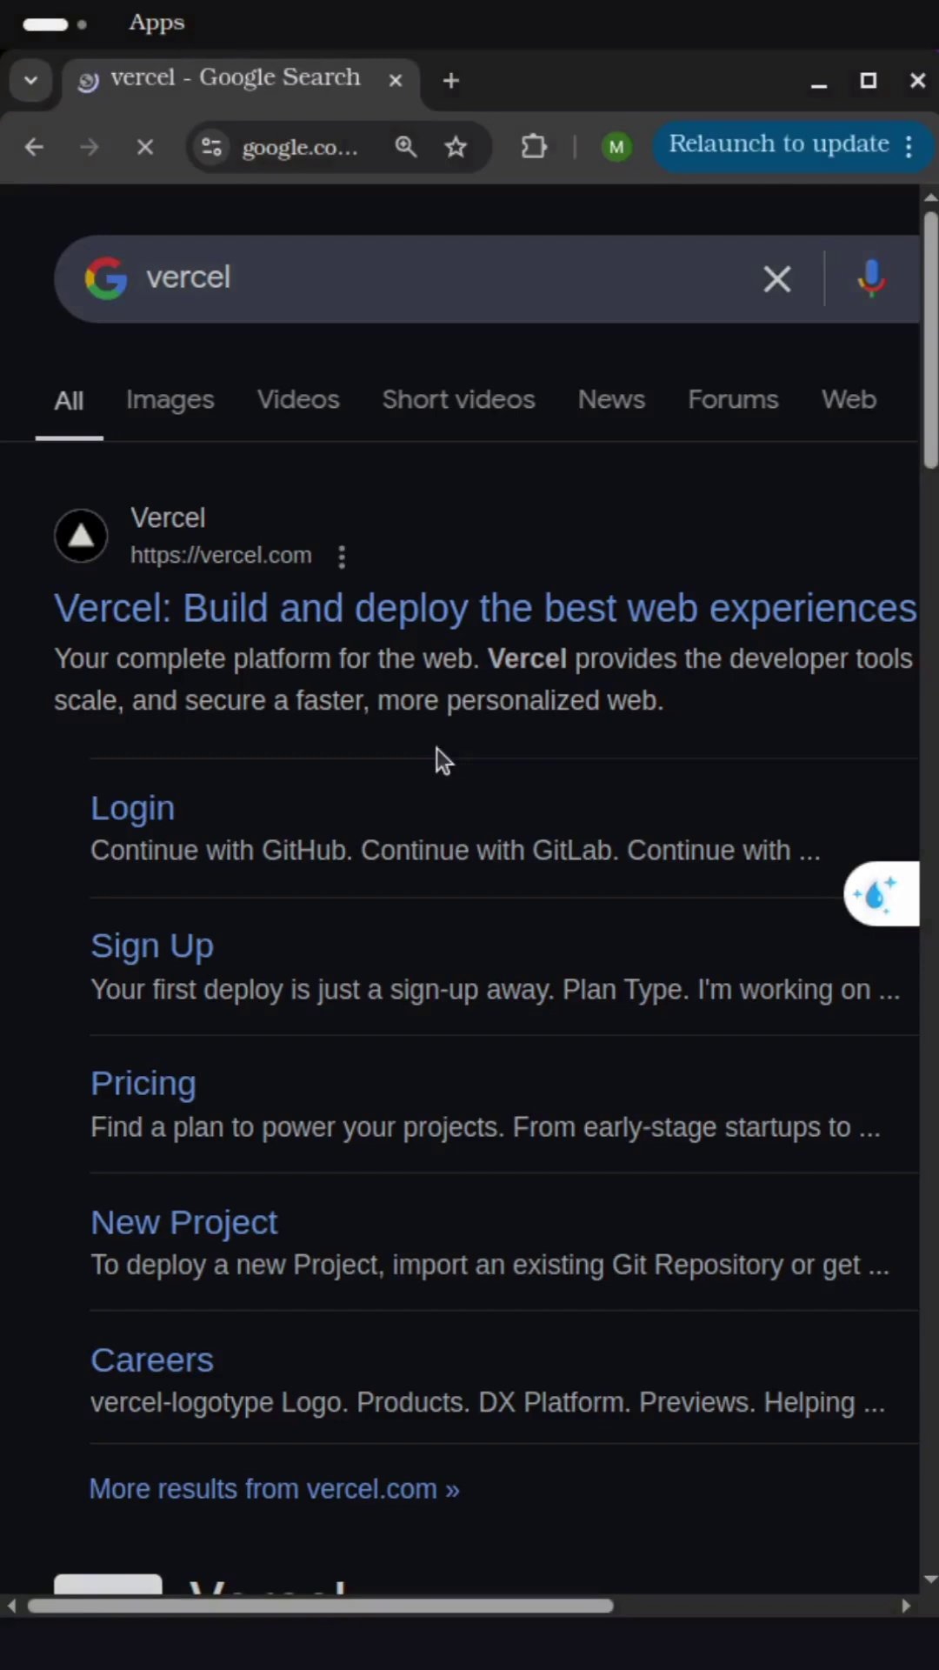
click(610, 643)
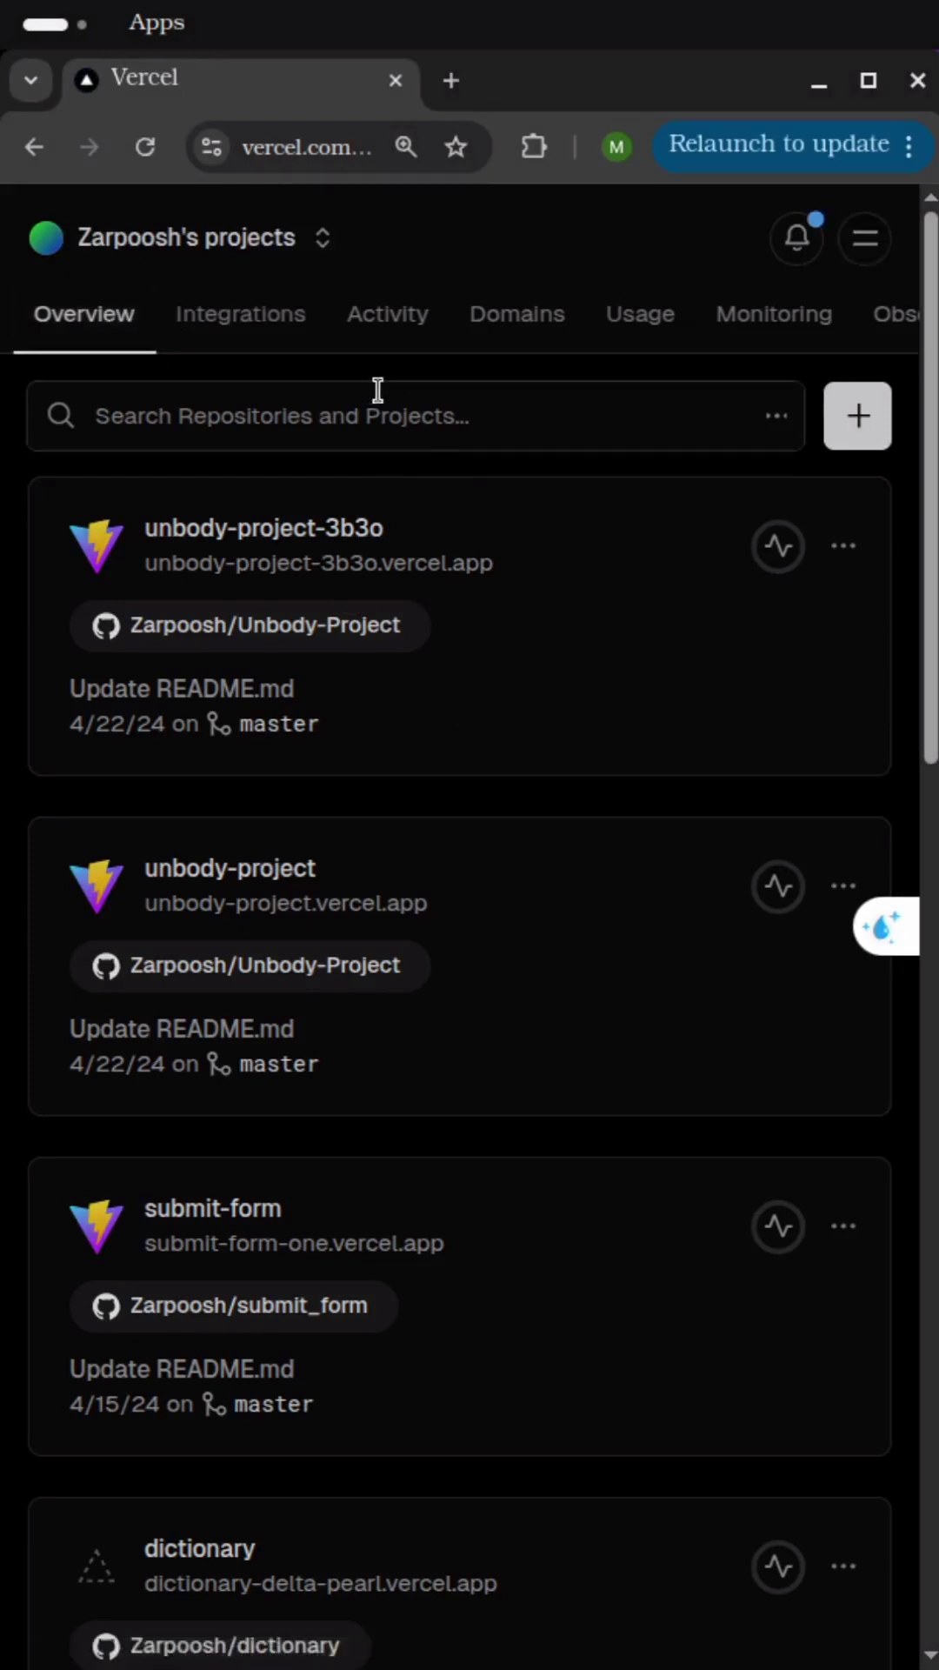
Step: Start a new Vercel project from the + create menu
click(872, 439)
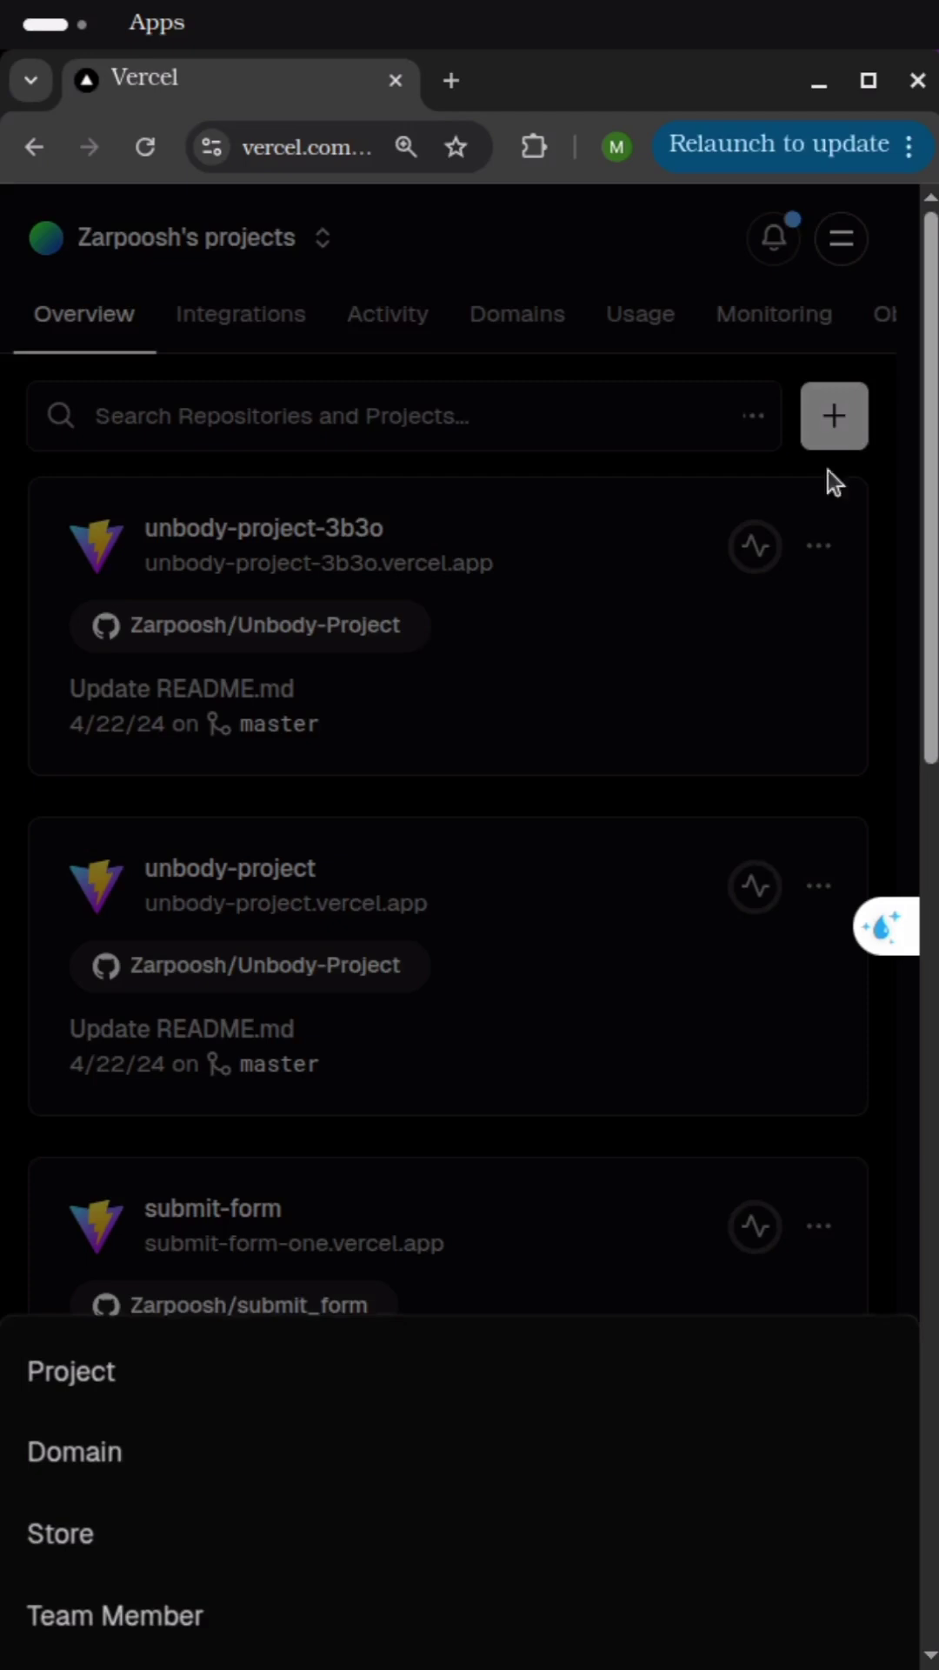
click(49, 1384)
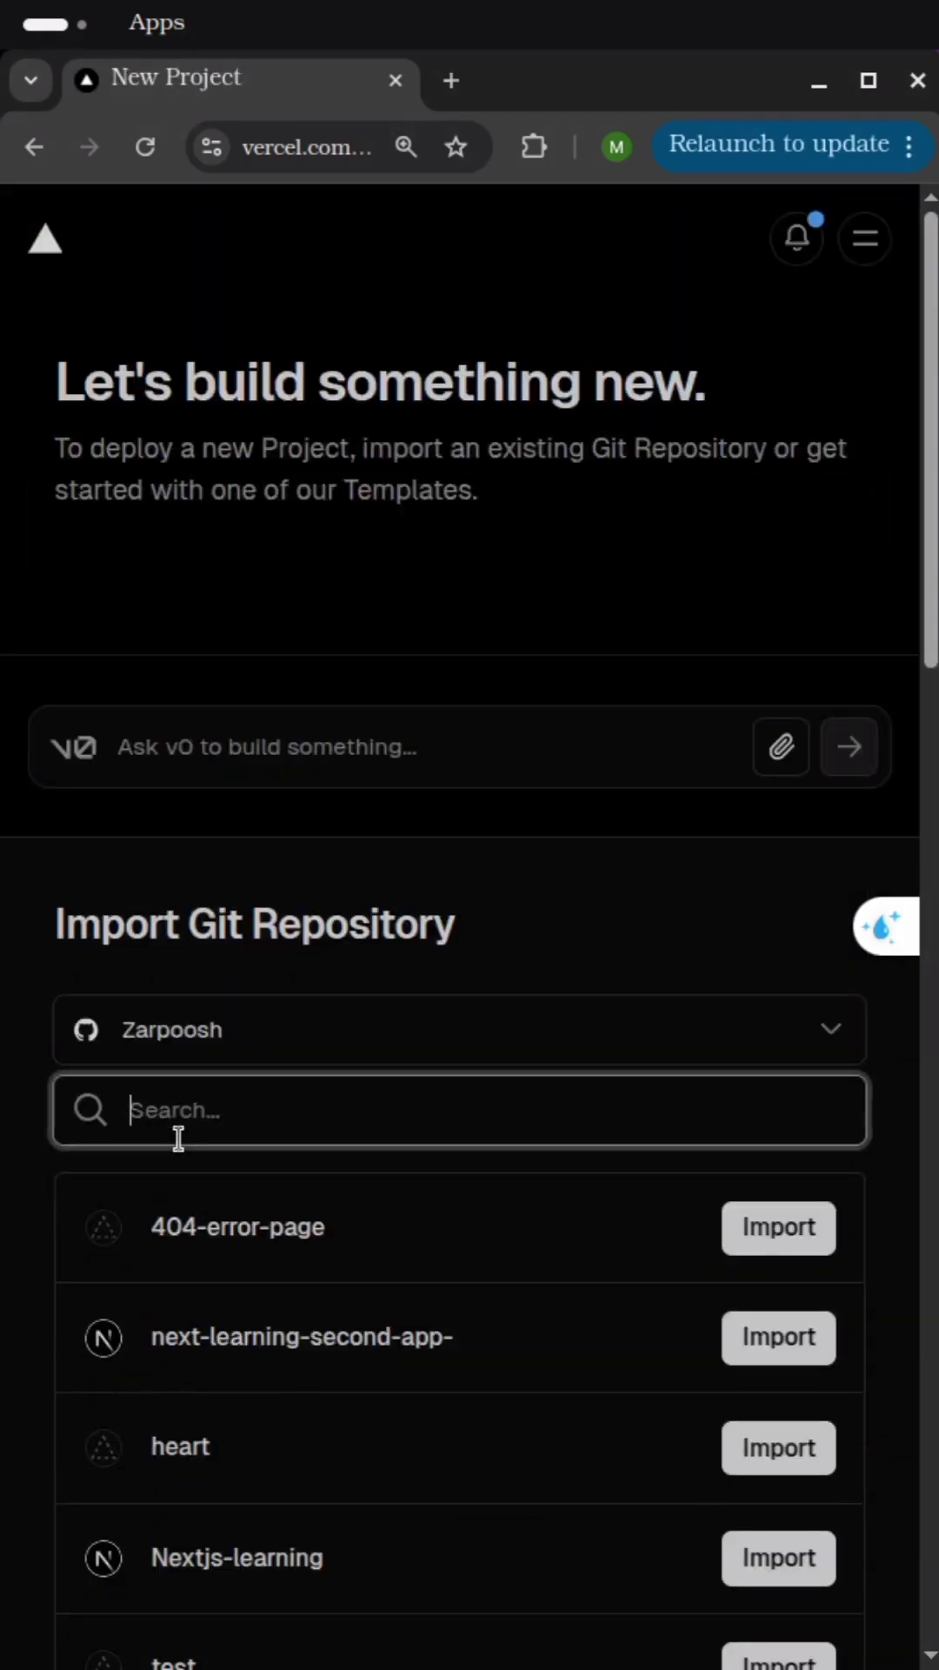
scroll(709, 1602, down, 5)
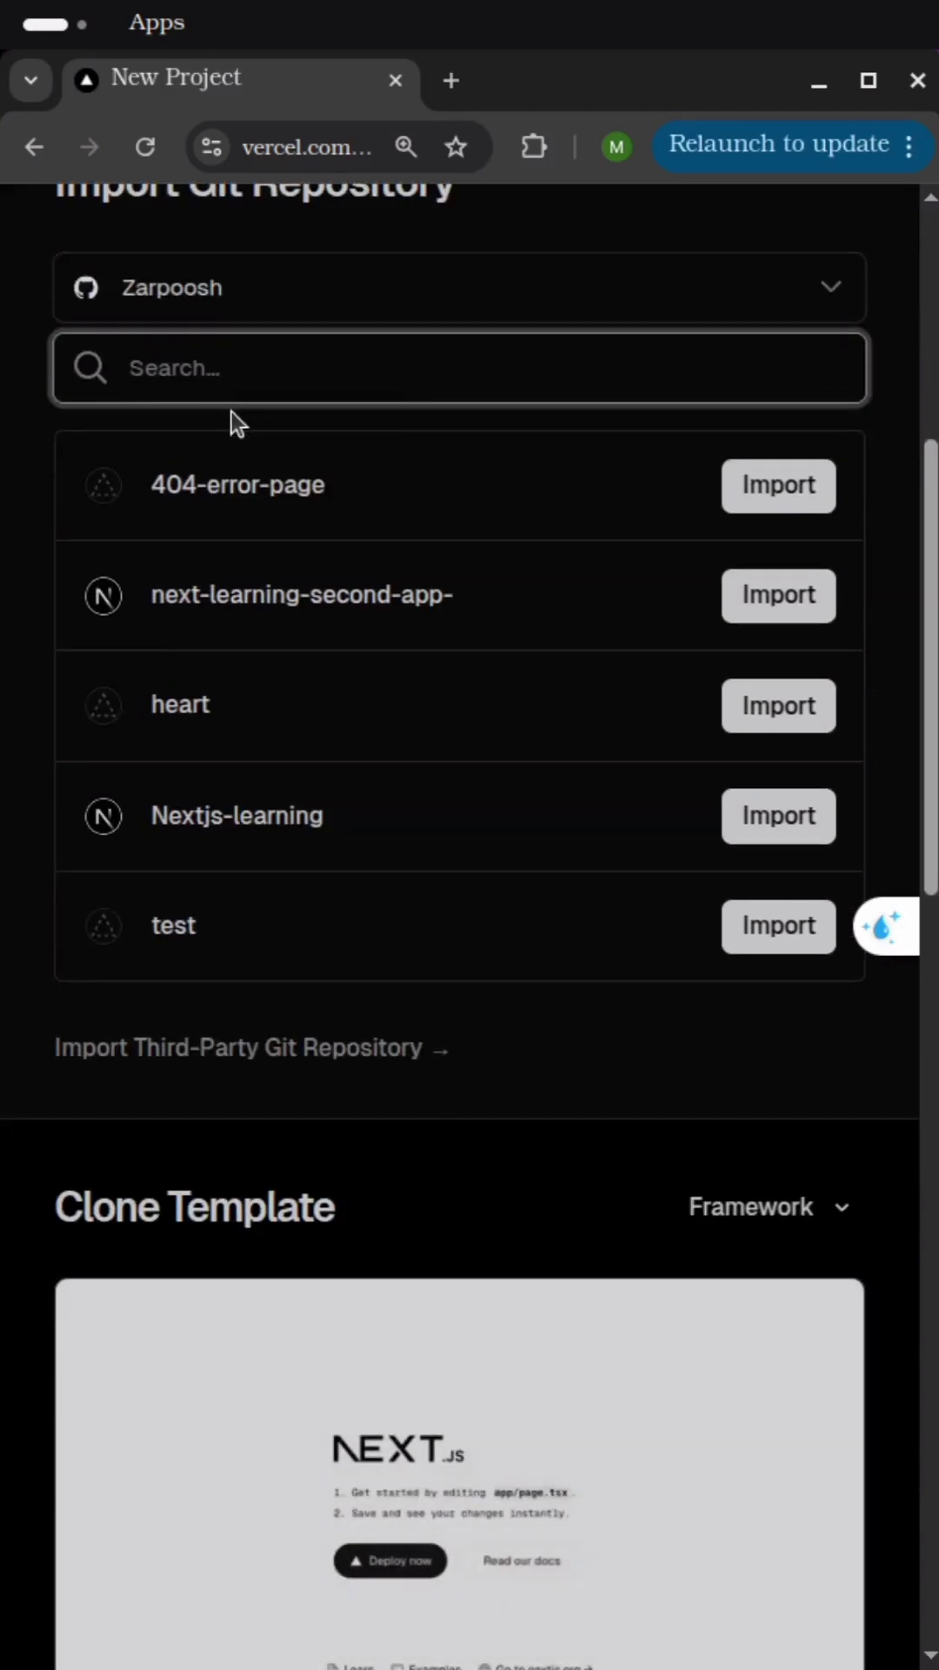
text(dic)
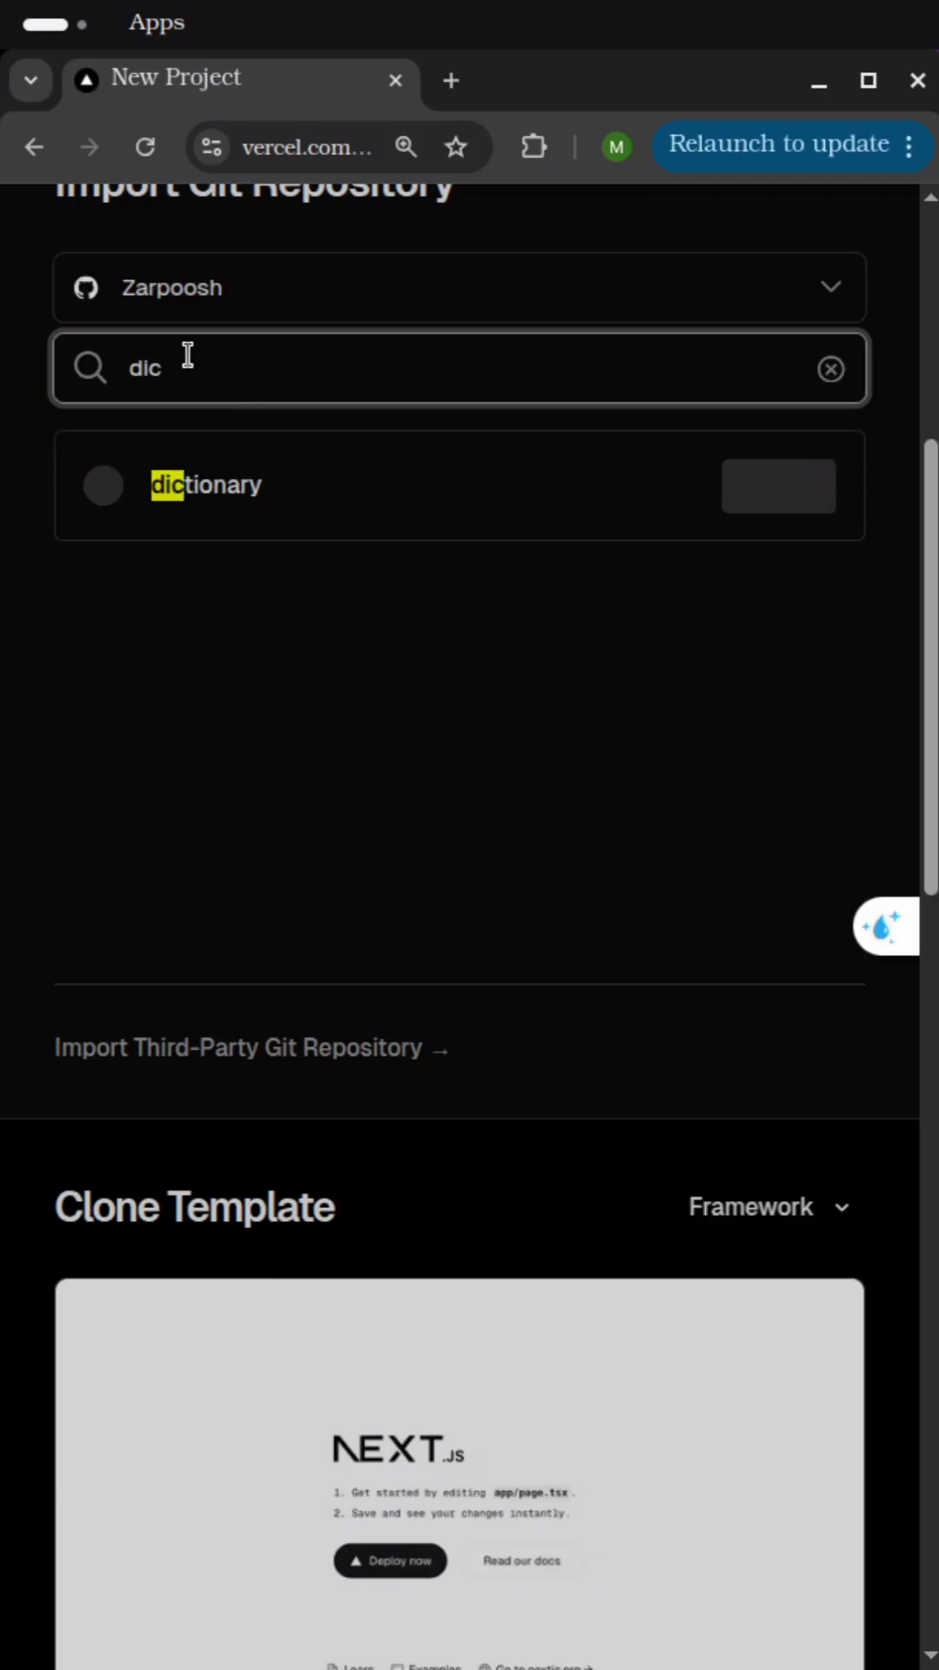
Step: Import the 'dictionary' repository and deploy it as dictionary-oebz
click(788, 493)
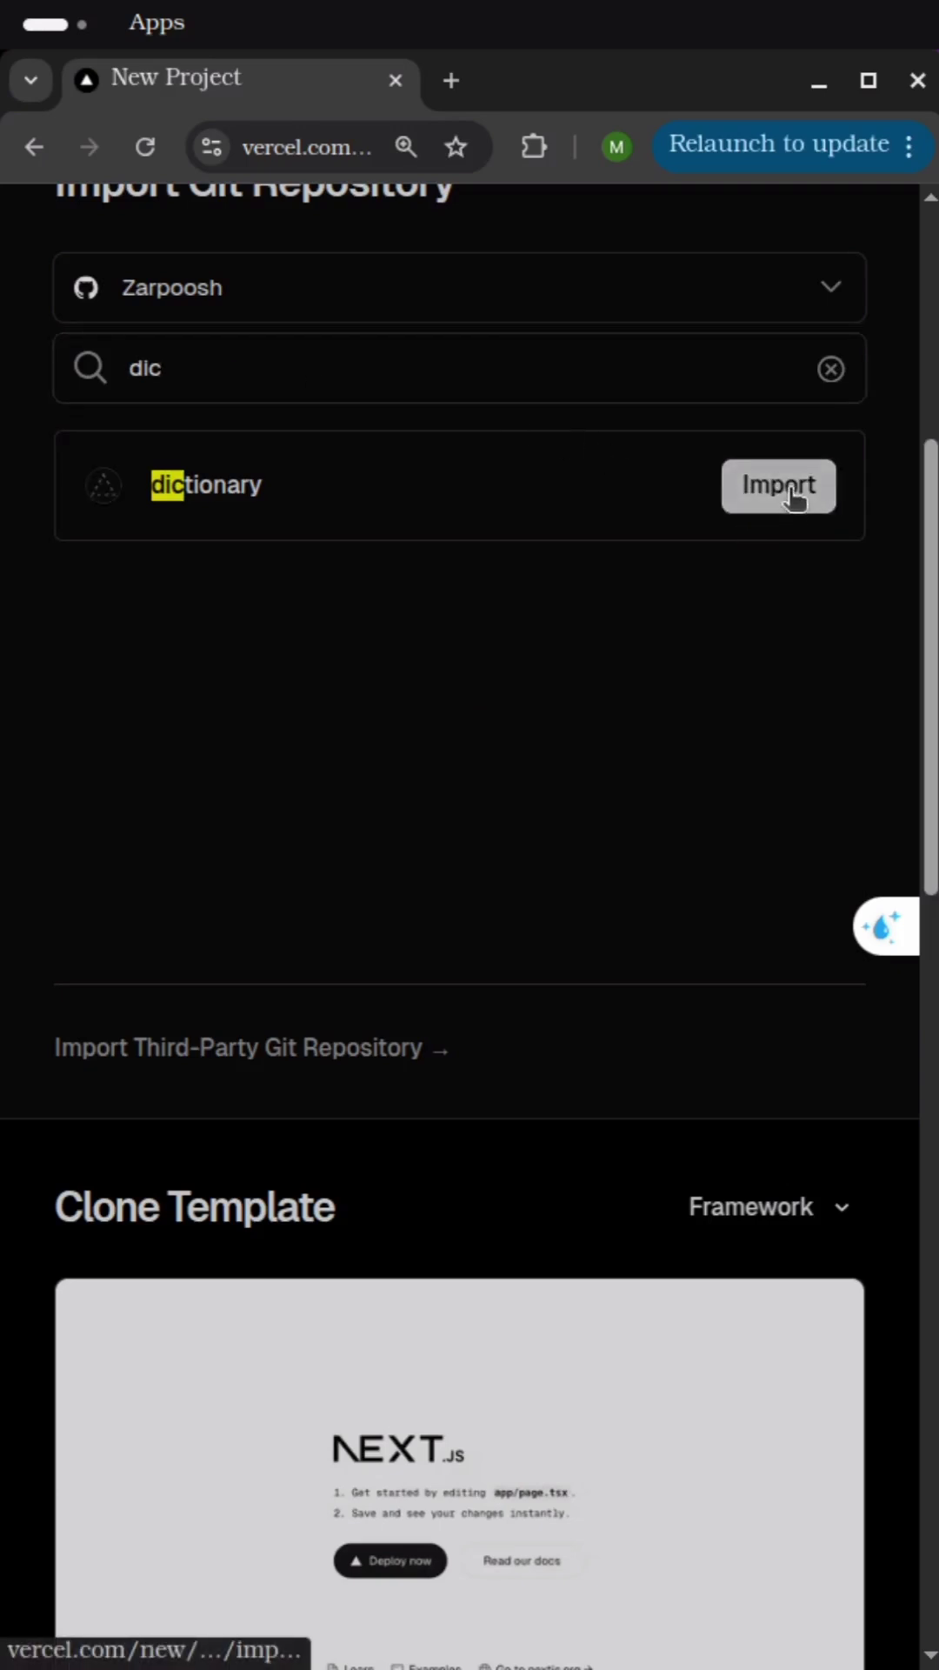
scroll(626, 712, down, 1)
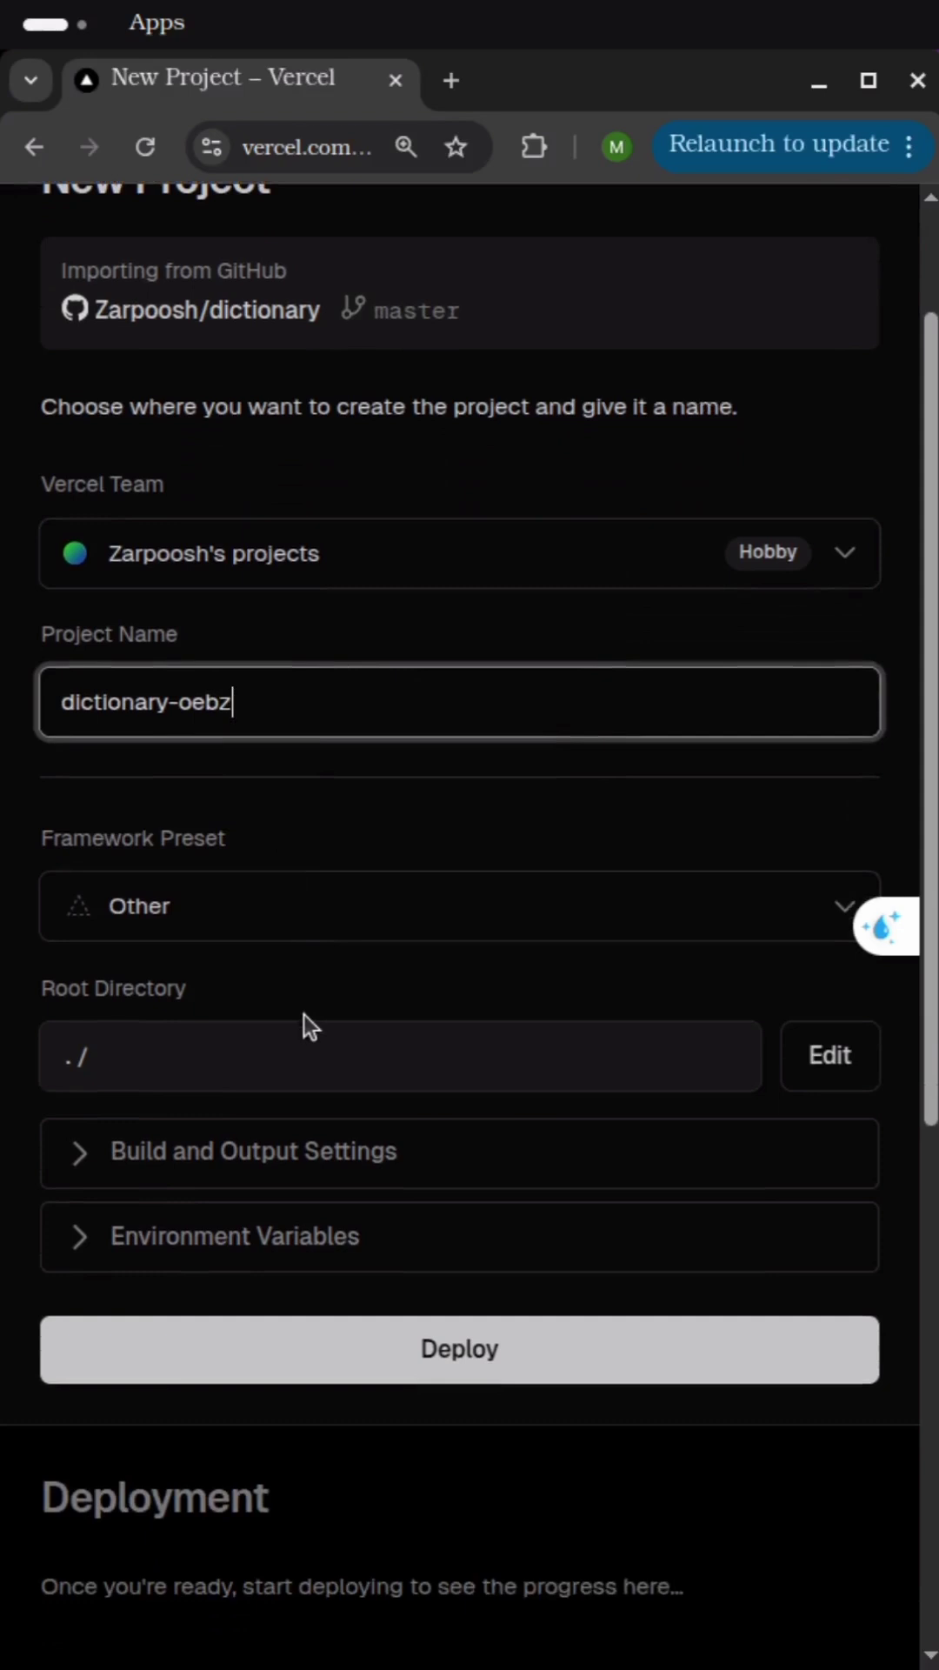
scroll(305, 1026, down, 1)
scroll(306, 1032, down, 1)
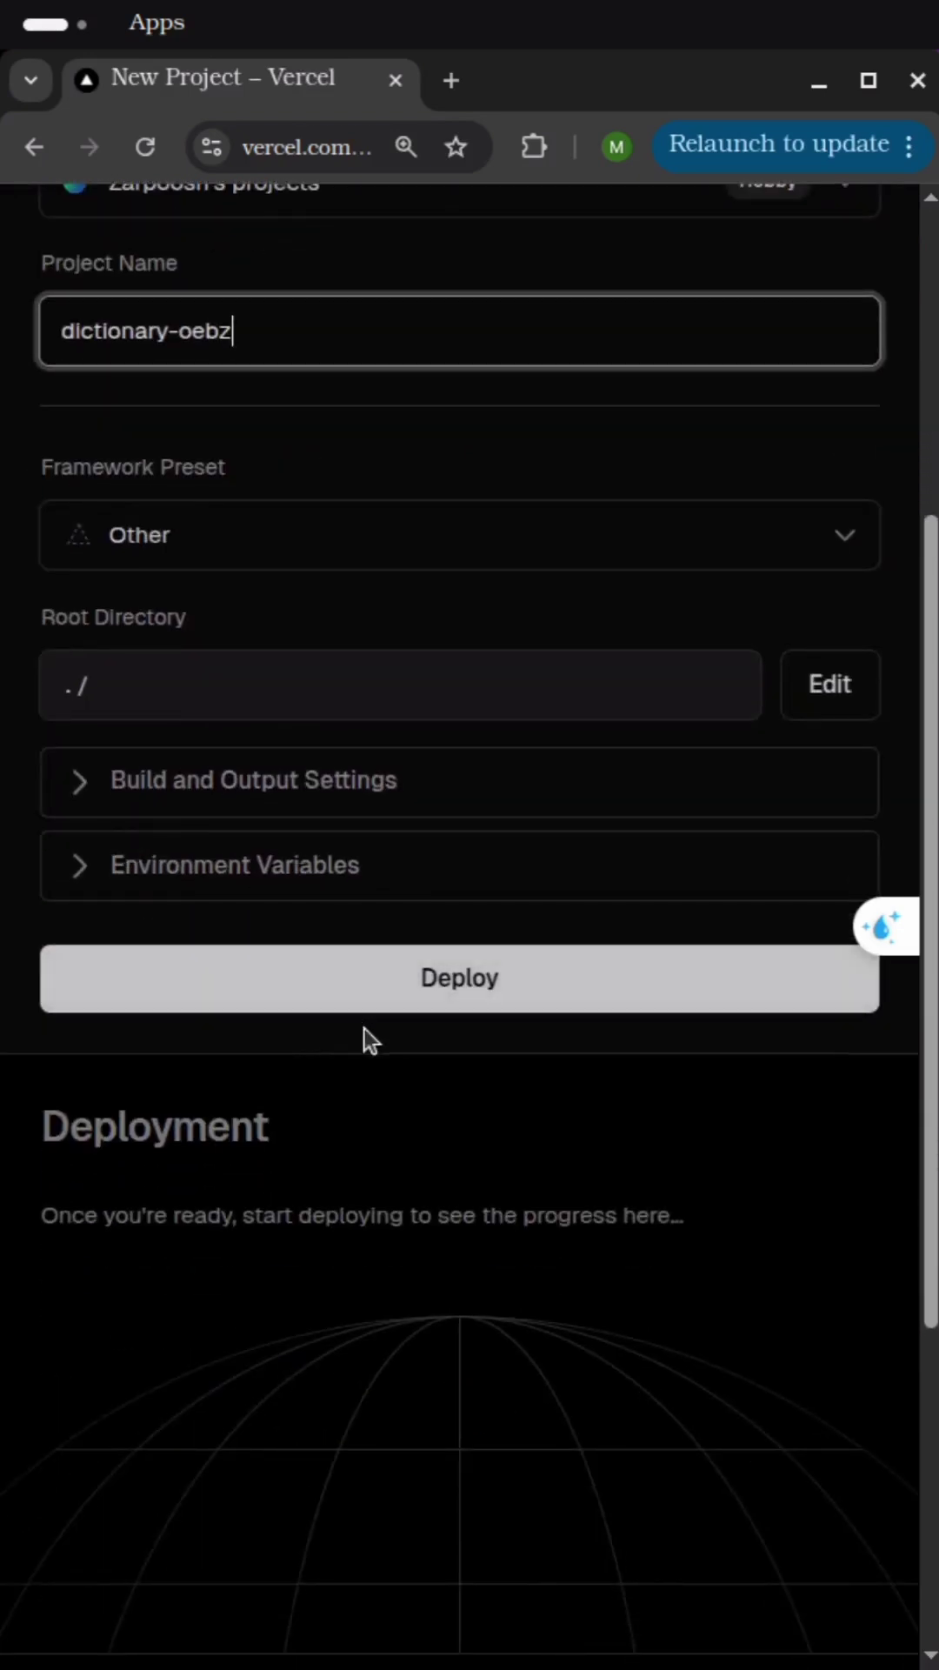
click(474, 1015)
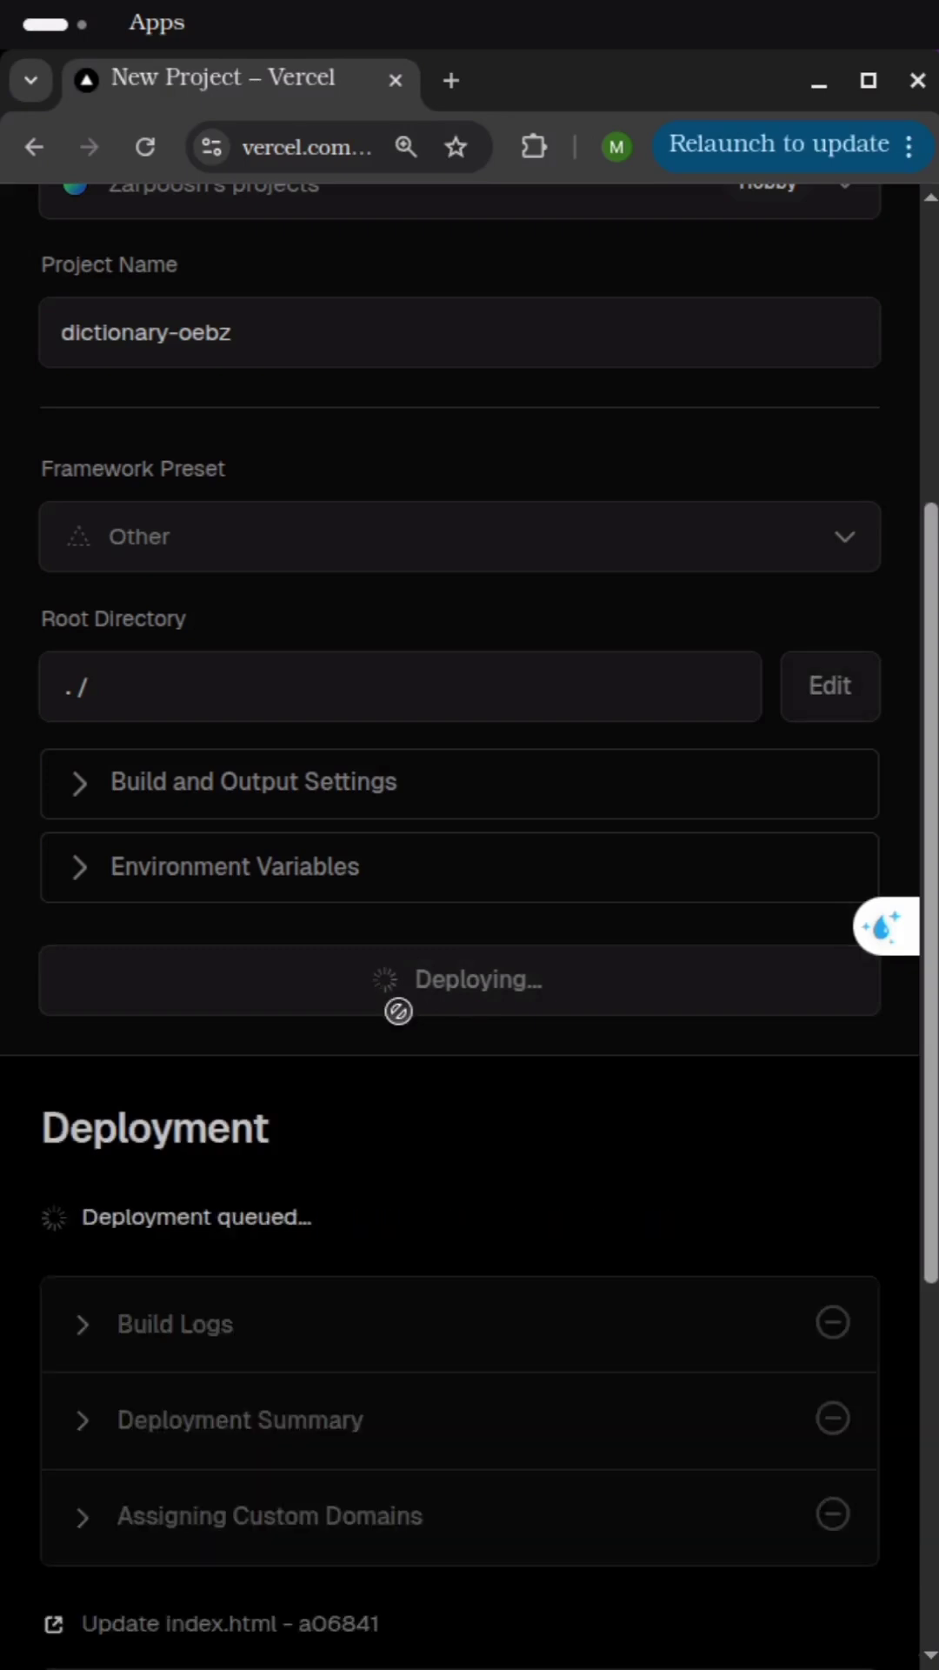
scroll(391, 1018, down, 5)
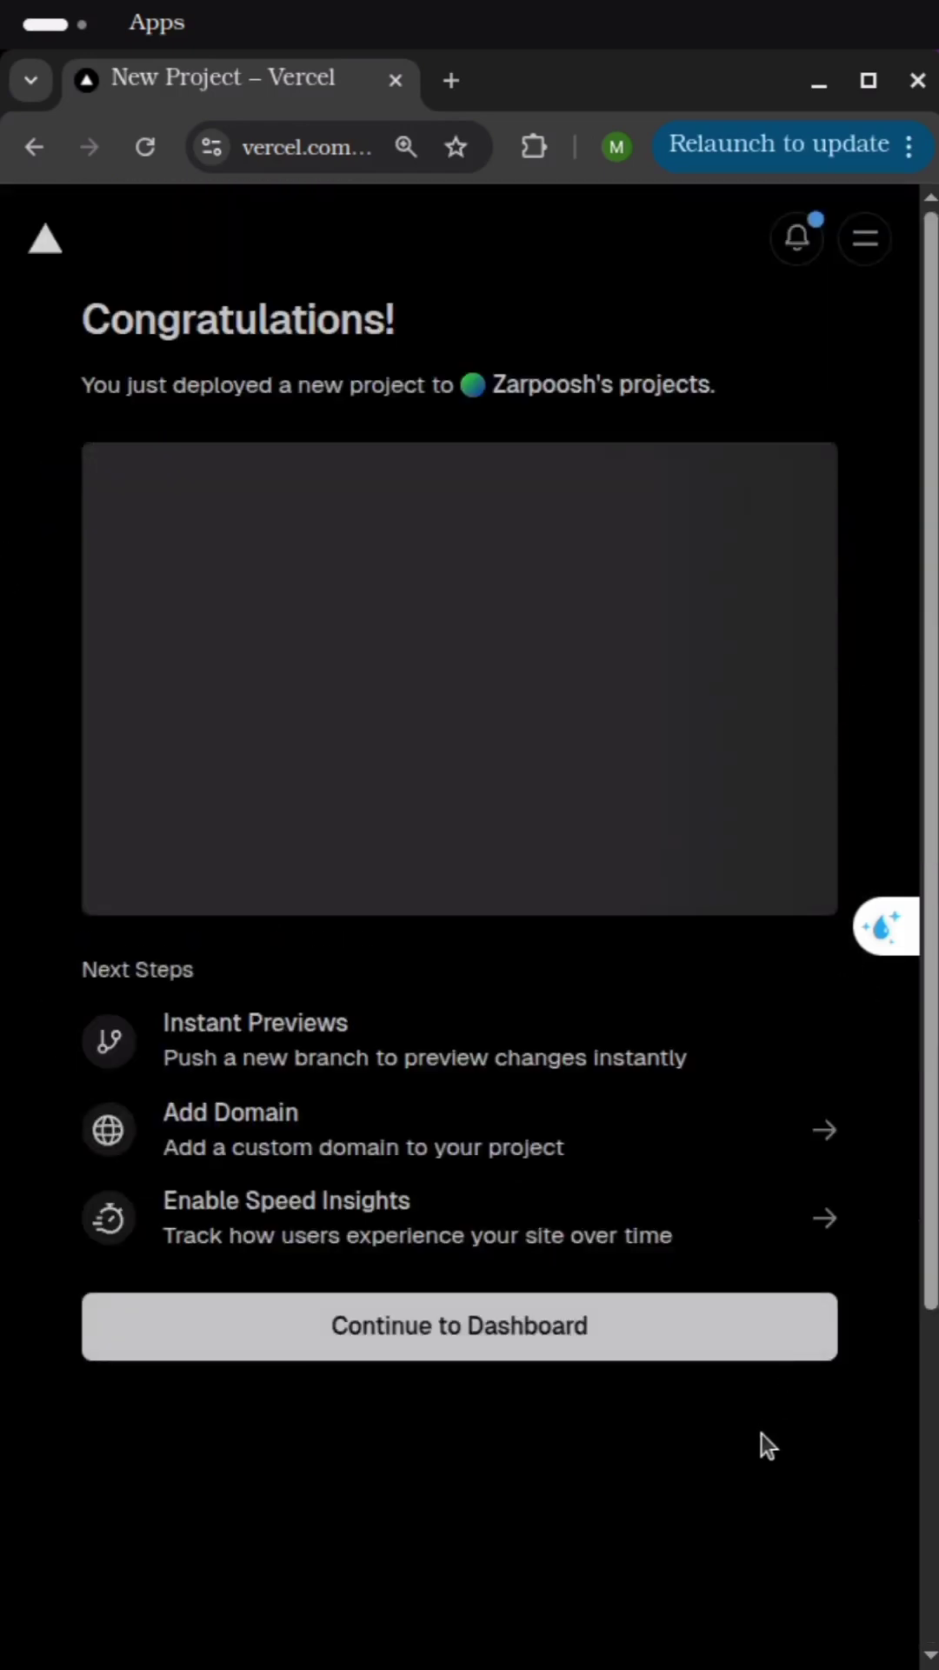
scroll(362, 1145, down, 3)
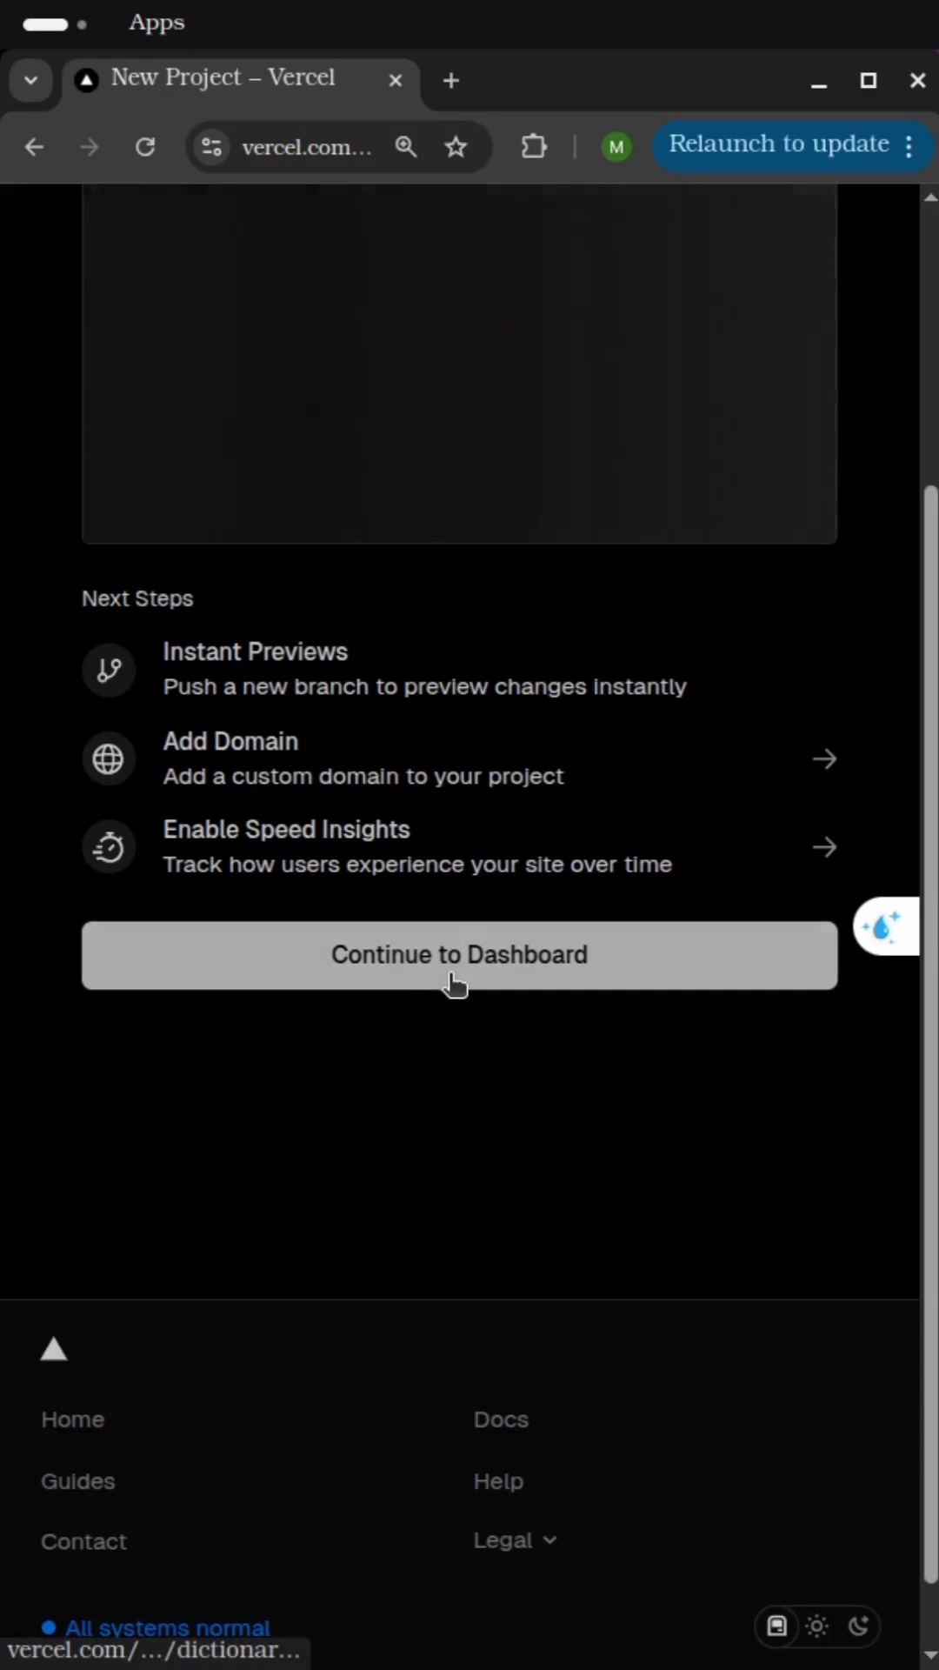
scroll(453, 982, up, 3)
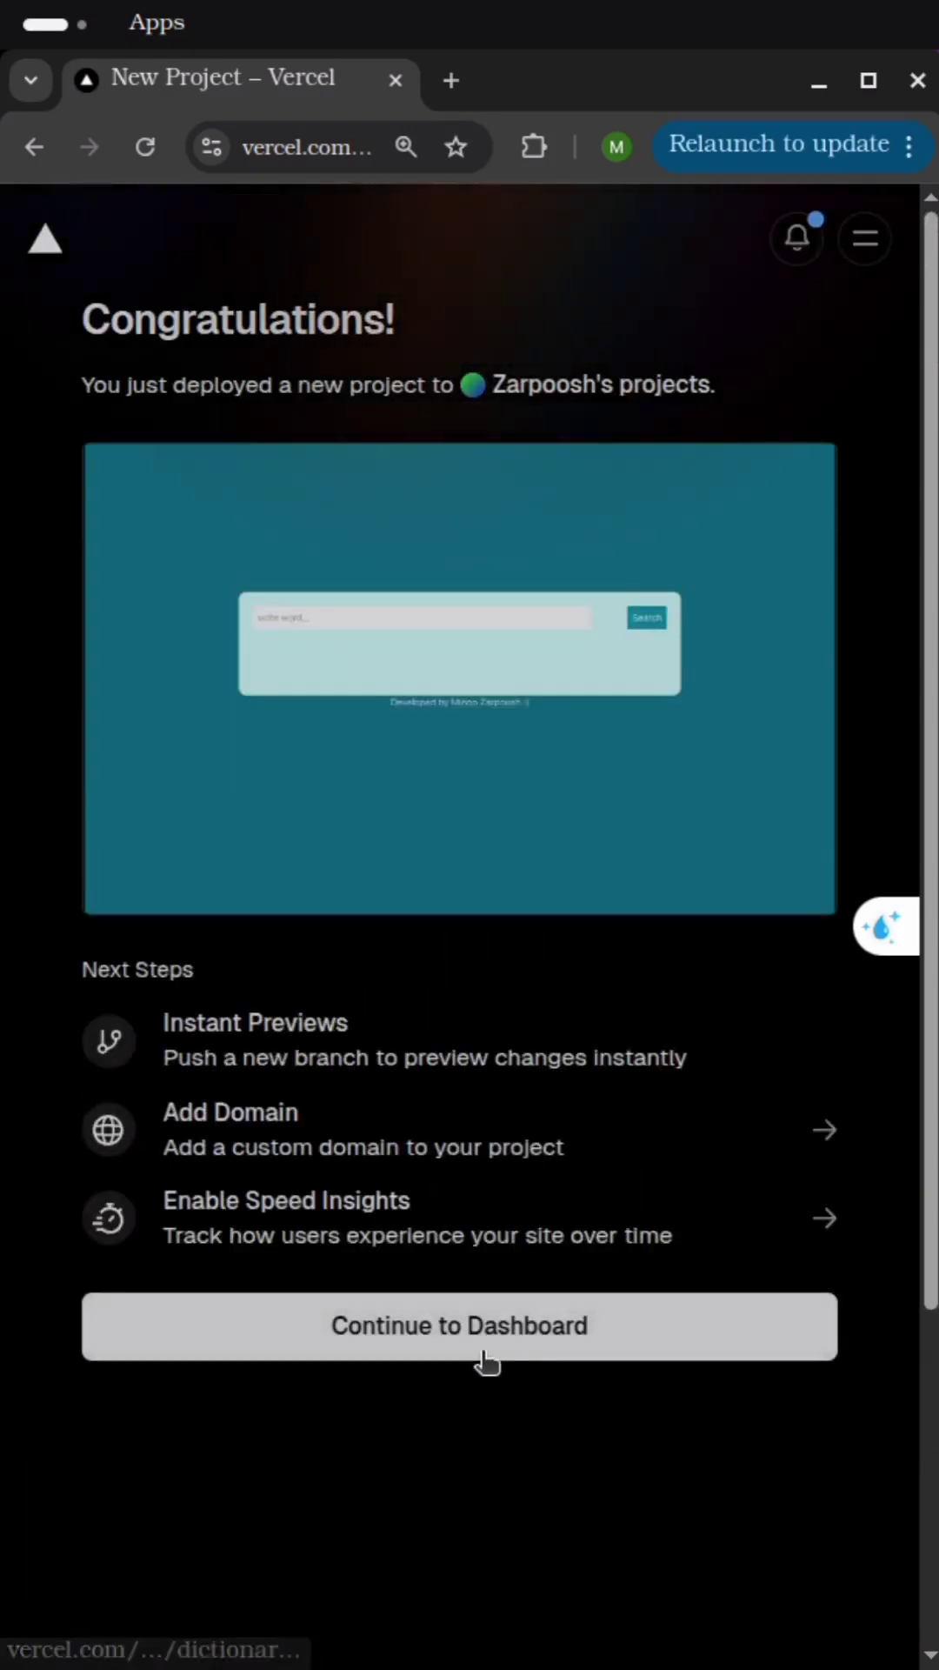
Step: Continue from the Congratulations preview to the dictionary-oebz dashboard
click(472, 1348)
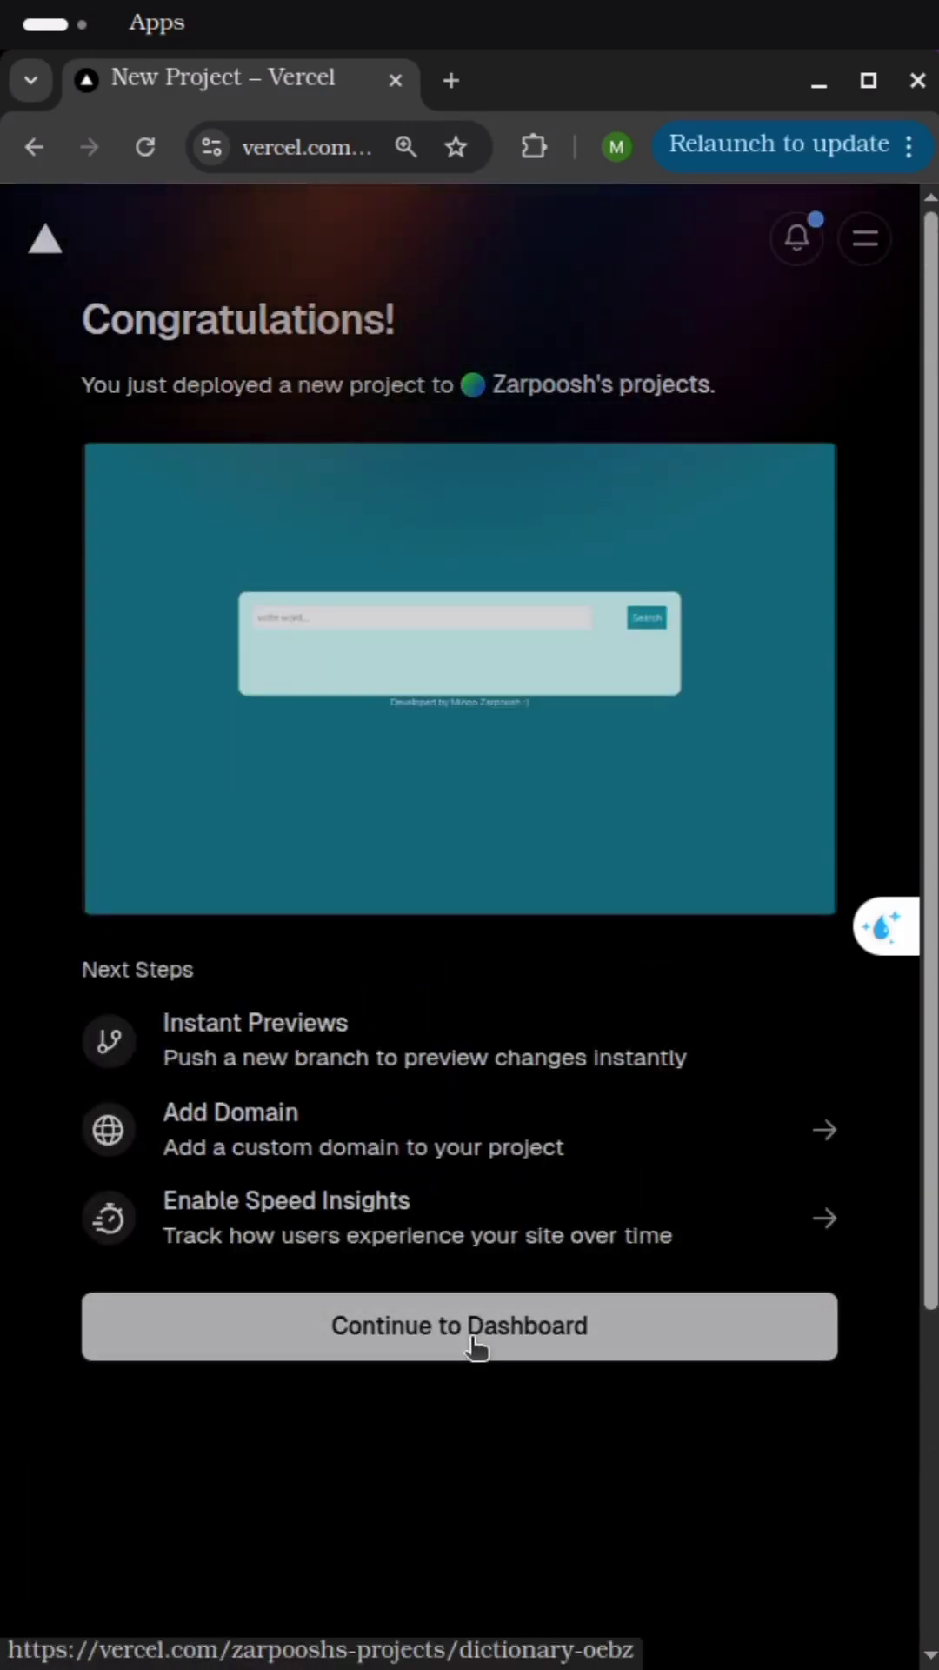